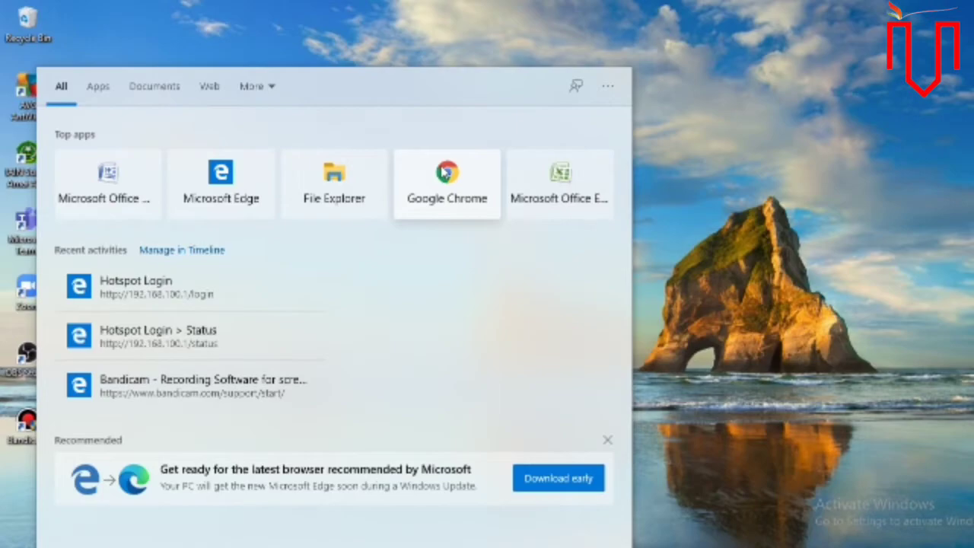
- Launch Google Chrome and go to the Google Scholar home page at scholar.google.co.id
click(446, 174)
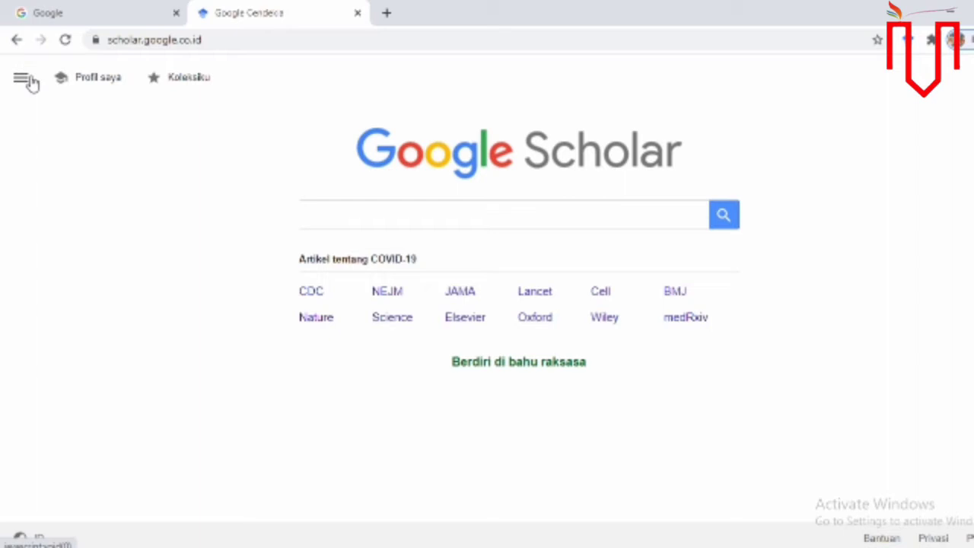
- Open Scholar's section menu to start a new profile through Profil saya
click(23, 79)
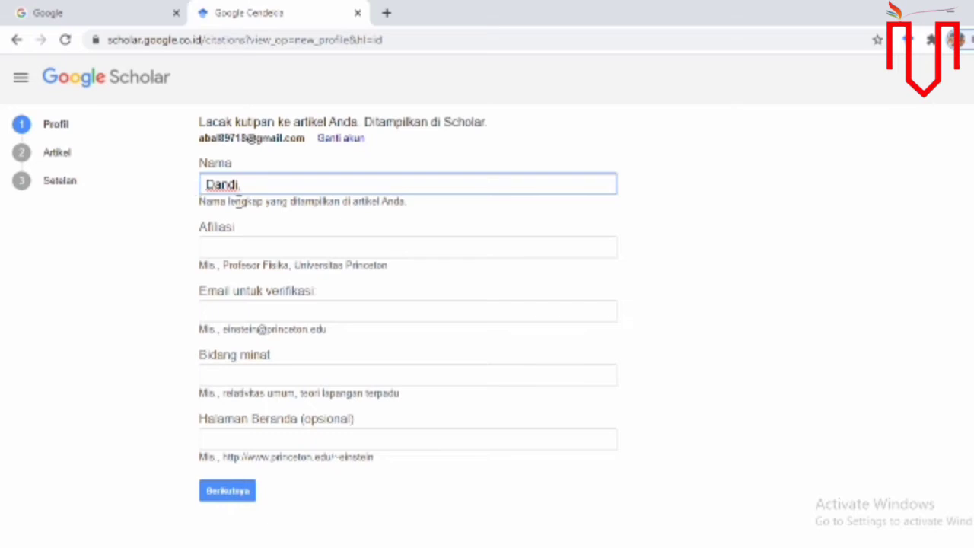
- Append ', M.Sc' to the profile name and set the affiliation to IAIN Sultan Amai Gorontalo
text(M.Sc)
click(269, 248)
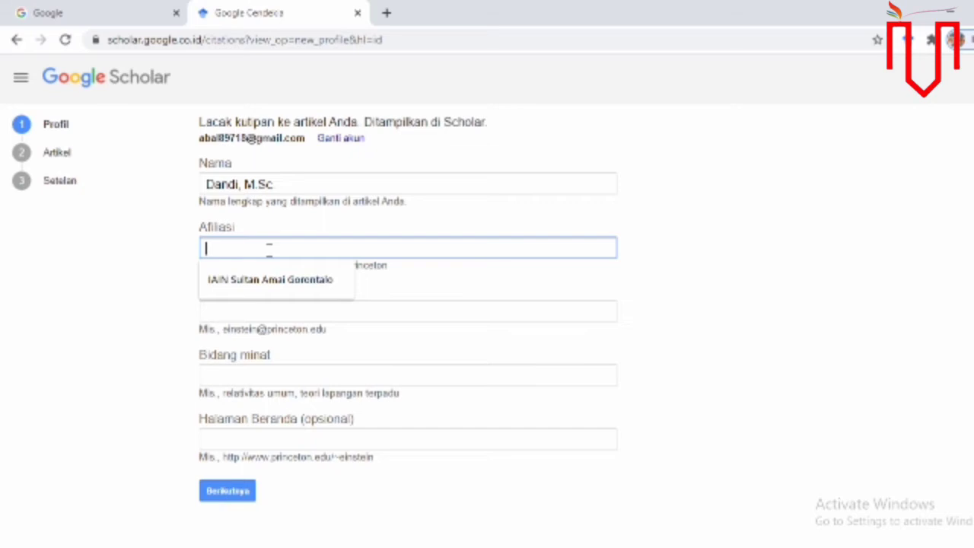
text(IAIN Sultan Ama)
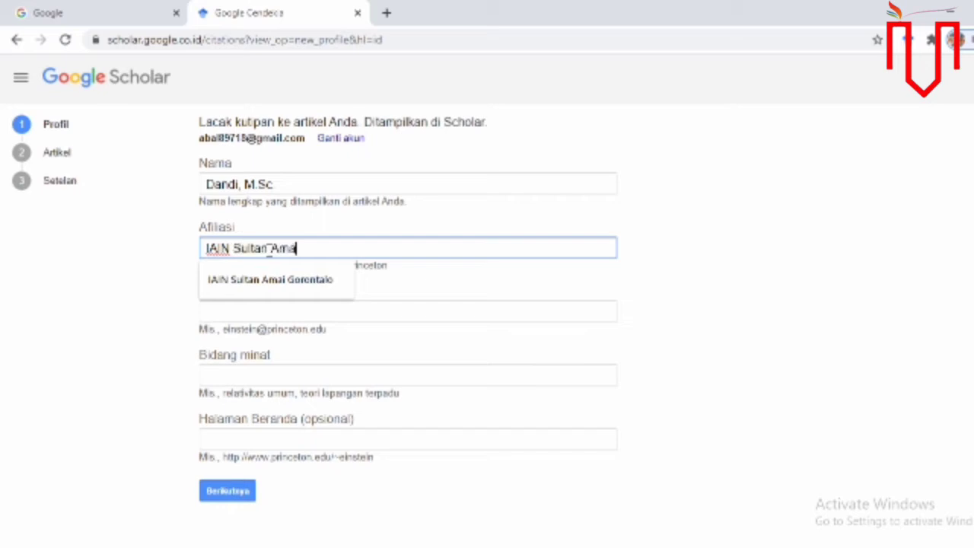
text(i Gorontalo)
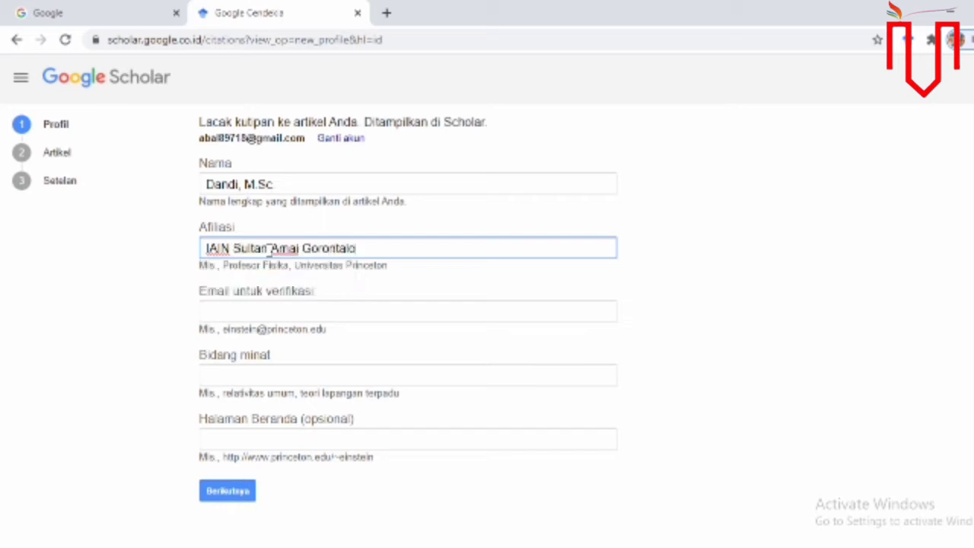
- Enter the owner's institutional verification e-mail, correcting the misspelled 'gorontalo'
click(264, 311)
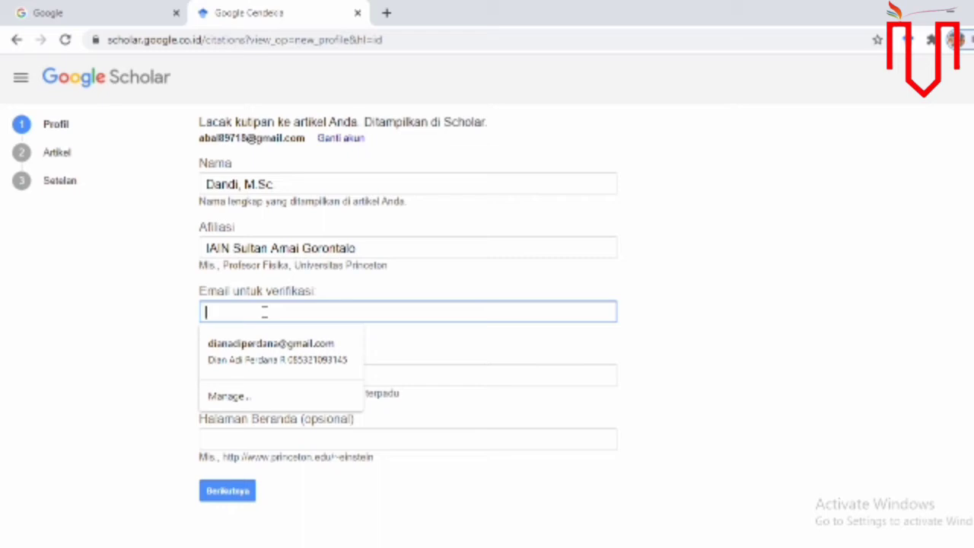
text(ia)
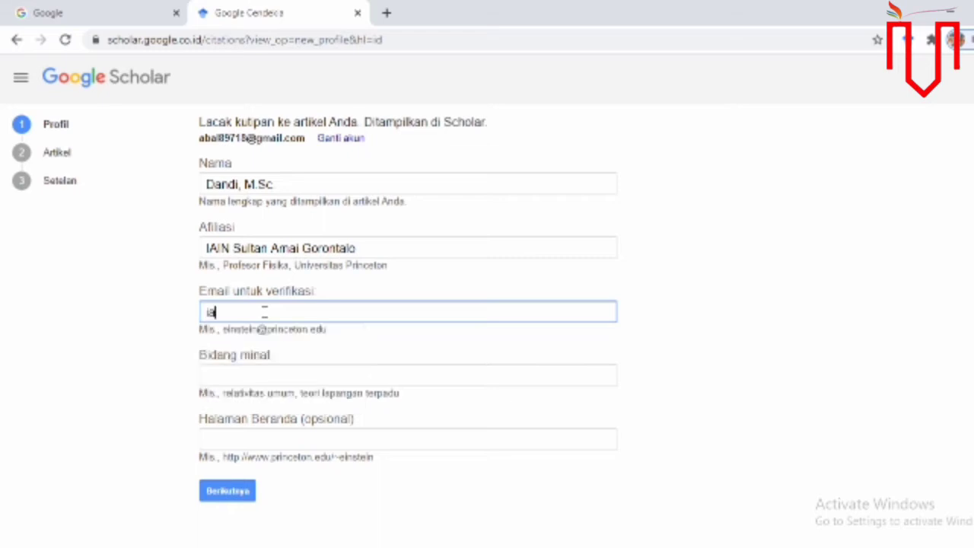
key(BackSpace)
key(BackSpace)
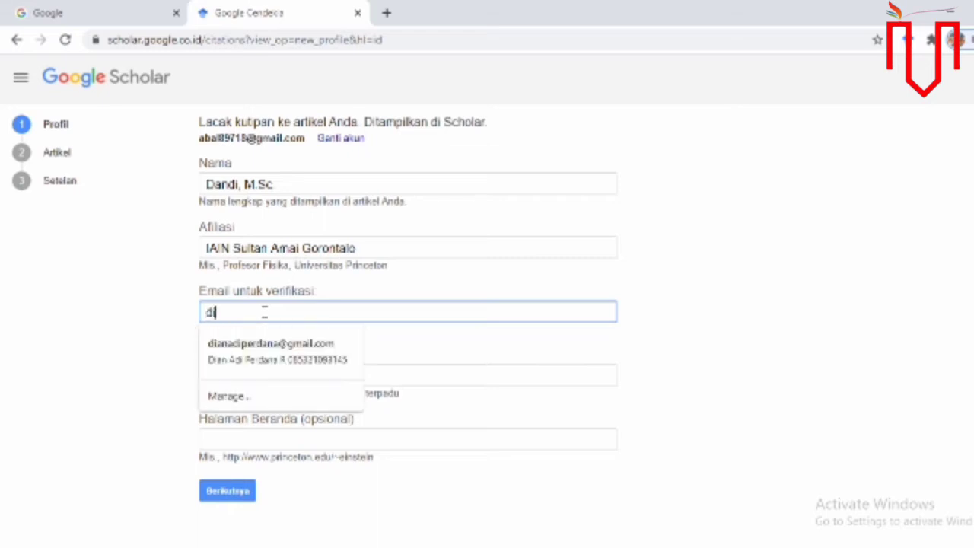
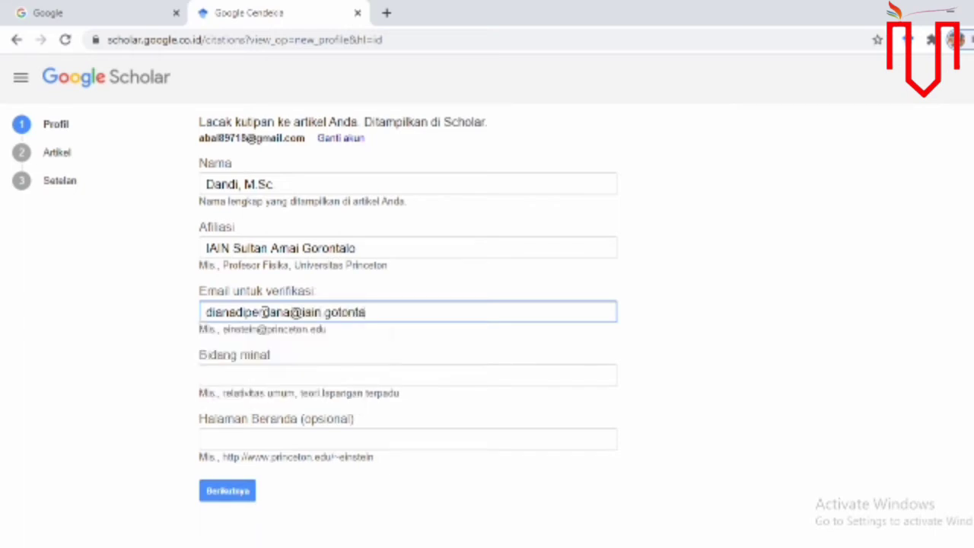
key(Left)
key(Left)
key(Left)
key(Left)
key(Left)
key(Left)
key(Left)
key(Left)
key(Left)
key(Left)
key(Left)
key(Left)
key(BackSpace)
text(r)
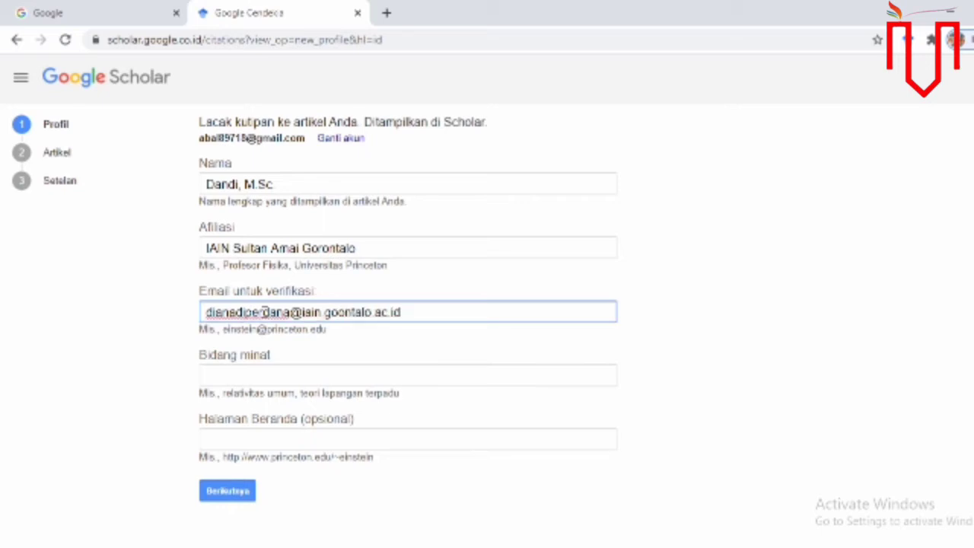
- Add interests Ilmu Pendidikan and Pendidikan Umum, leave the homepage blank, and submit the profile step
click(270, 373)
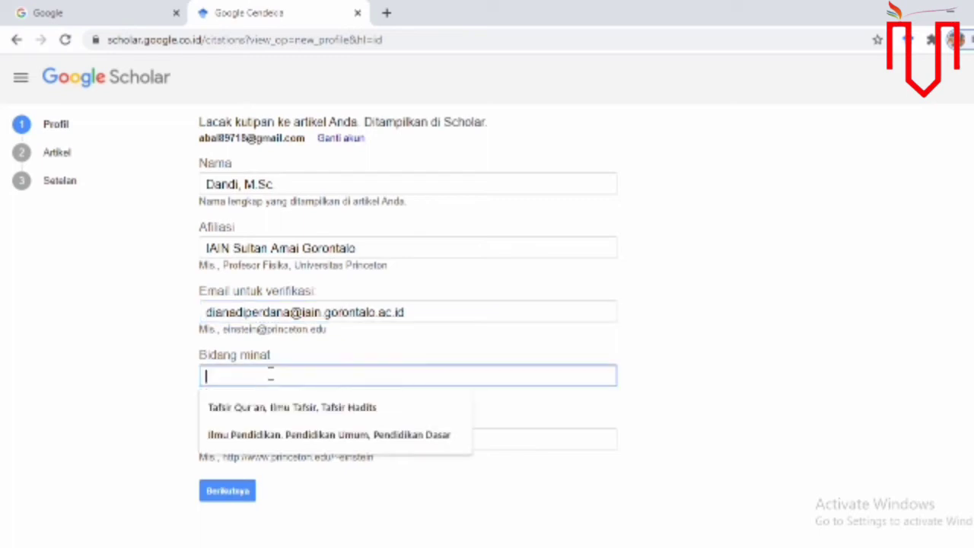
key(Escape)
click(149, 371)
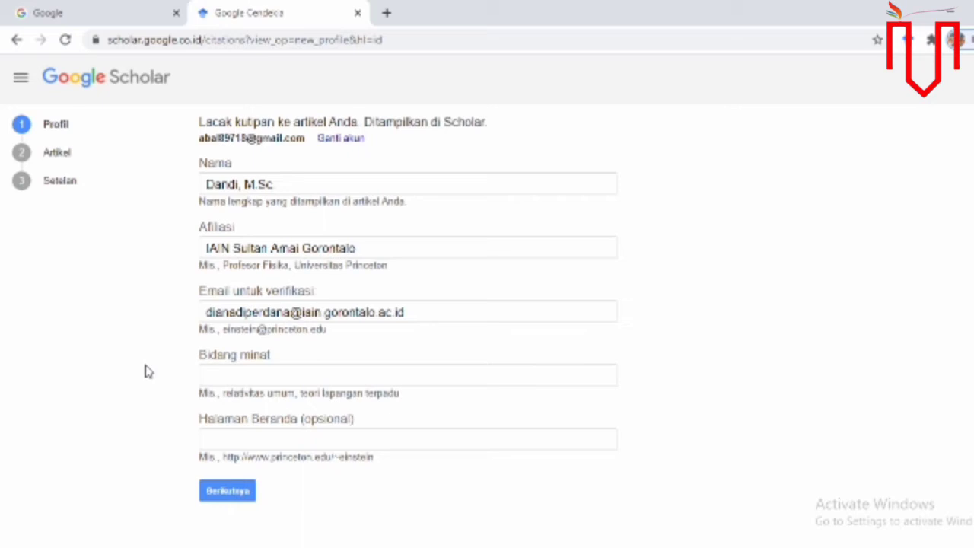
click(232, 374)
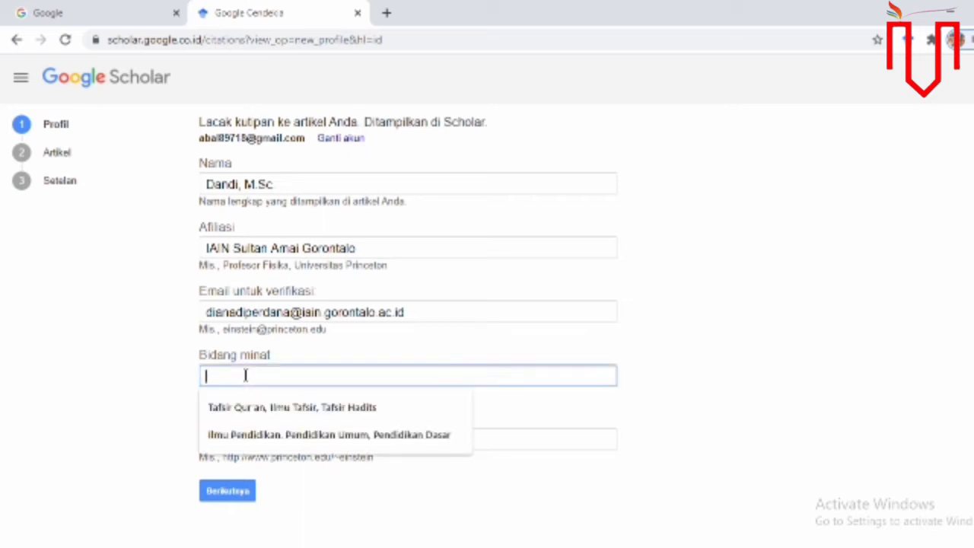
text(Ilmu Pen)
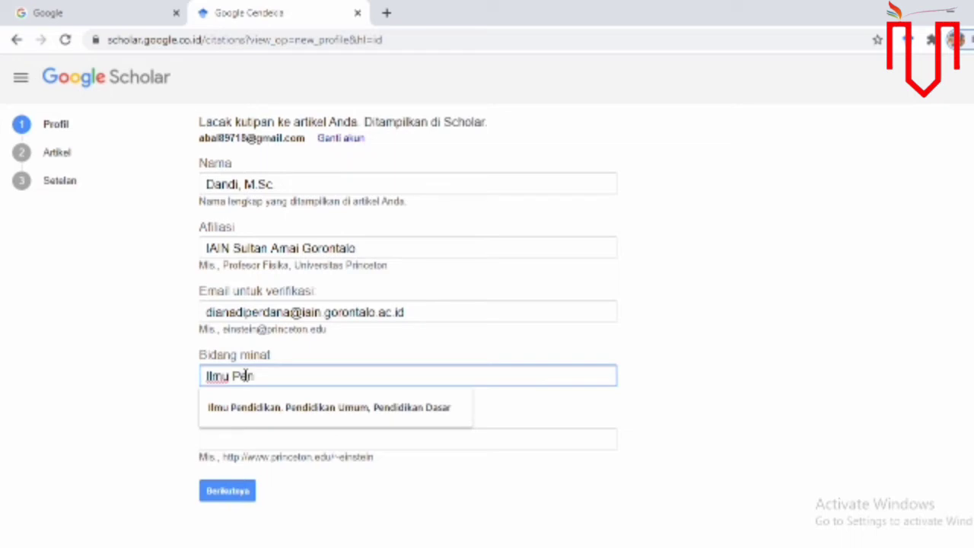
text(didikan)
click(128, 359)
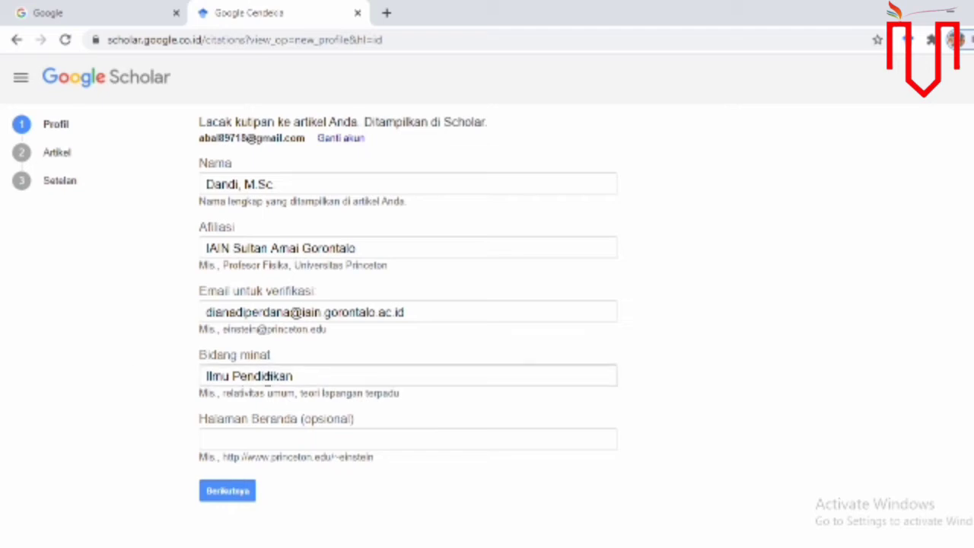
click(293, 380)
text(,)
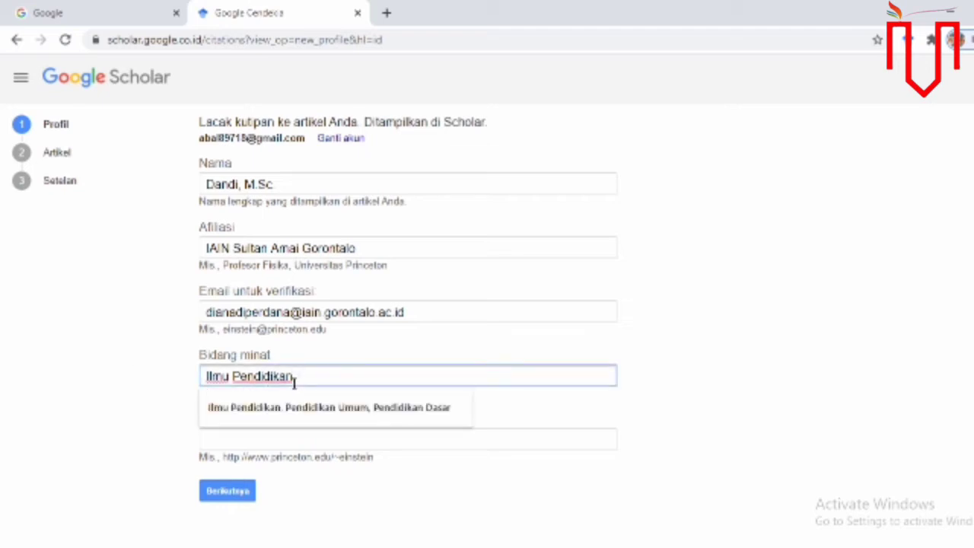
text( Pendidika)
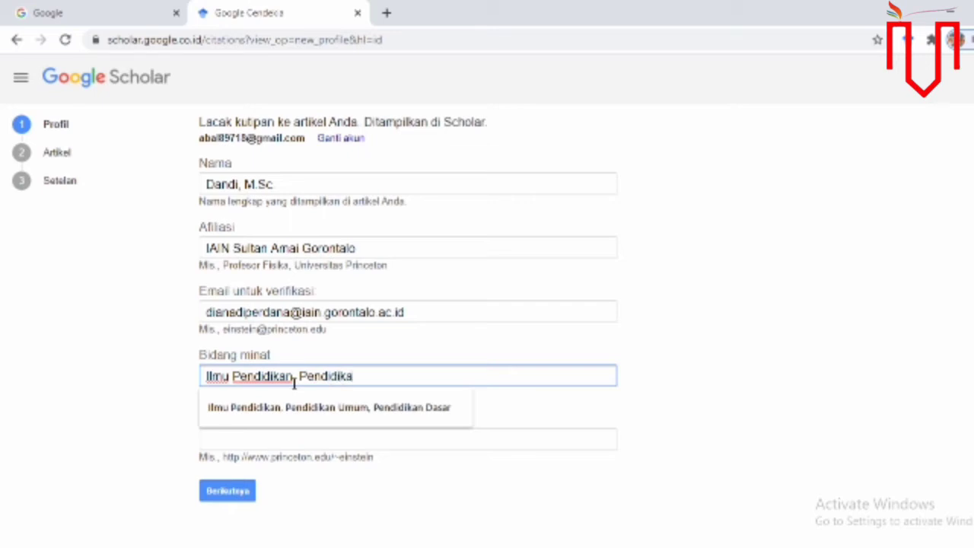
text(n Umum)
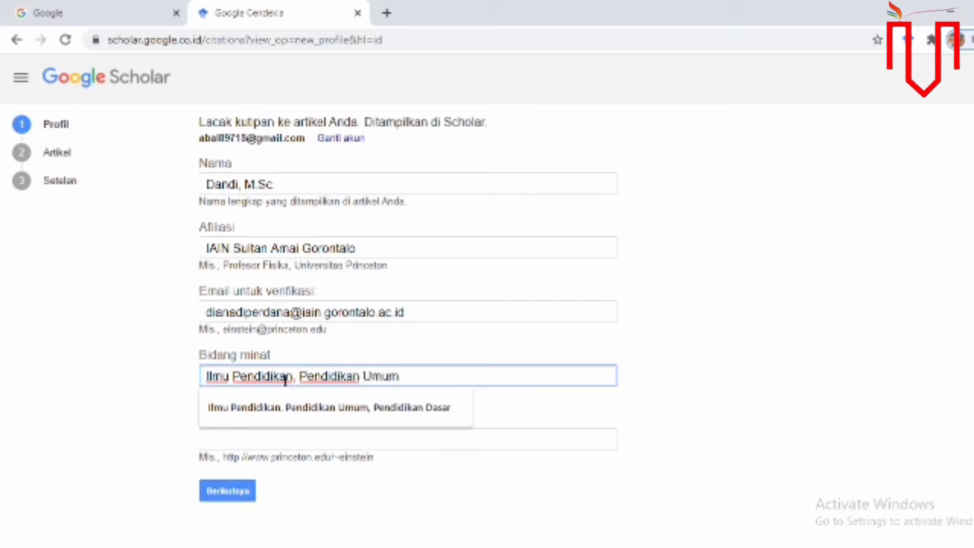
click(86, 320)
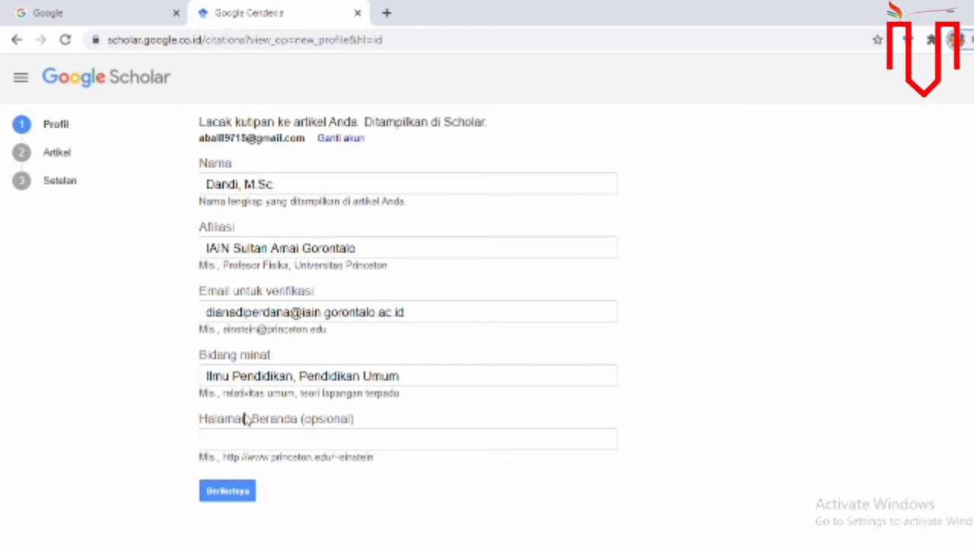
click(269, 440)
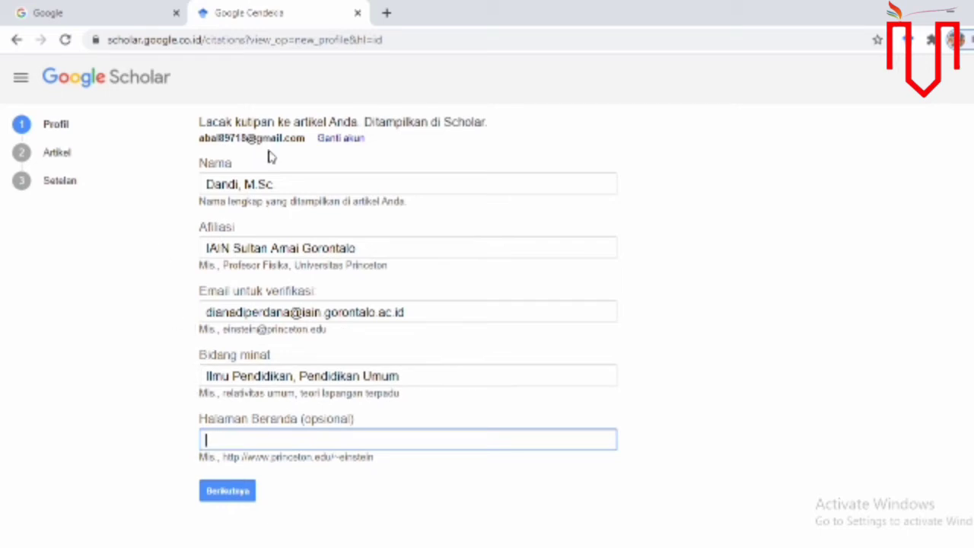
click(220, 497)
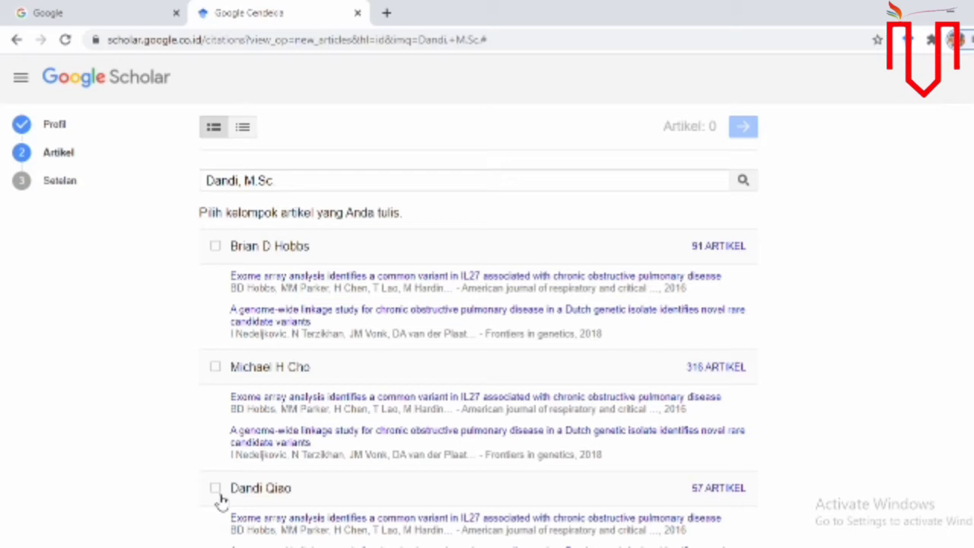
- Remove the M.Sc suffix and search article groups by the owner's first name, leaving no group selected
click(288, 181)
drag(289, 181, 235, 181)
key(BackSpace)
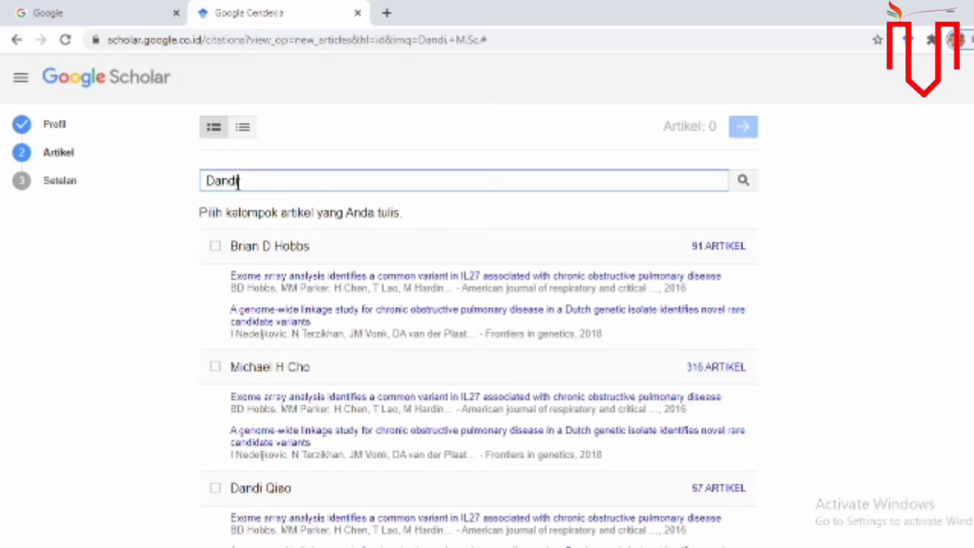
click(744, 181)
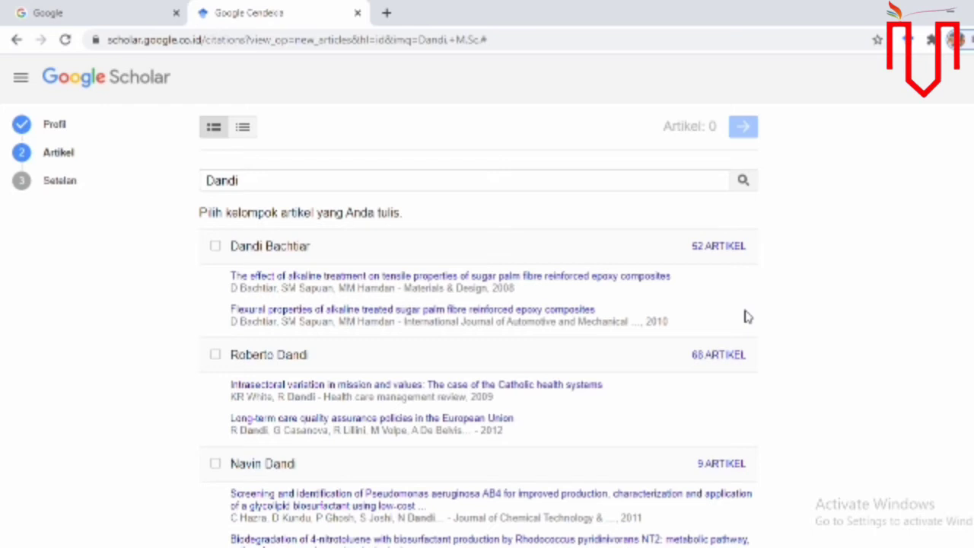
click(216, 246)
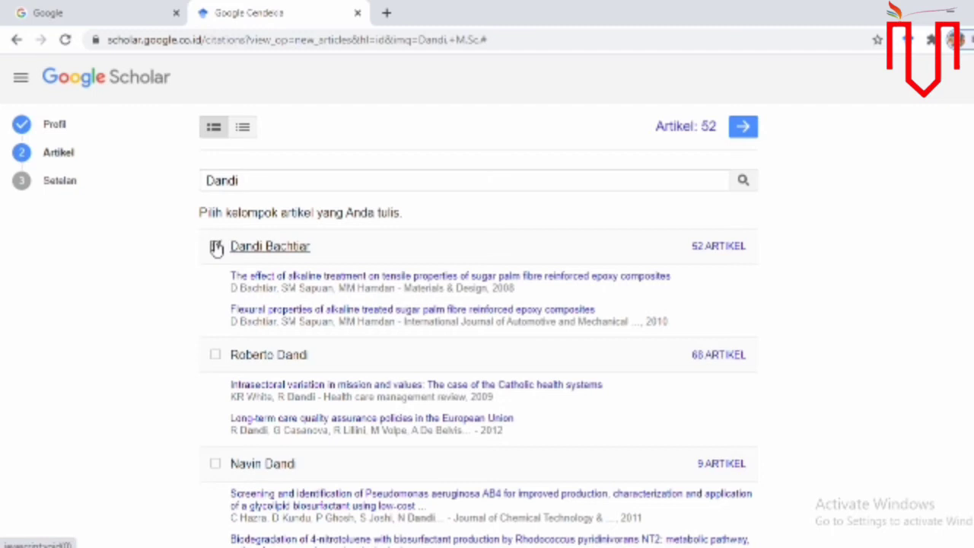
click(216, 246)
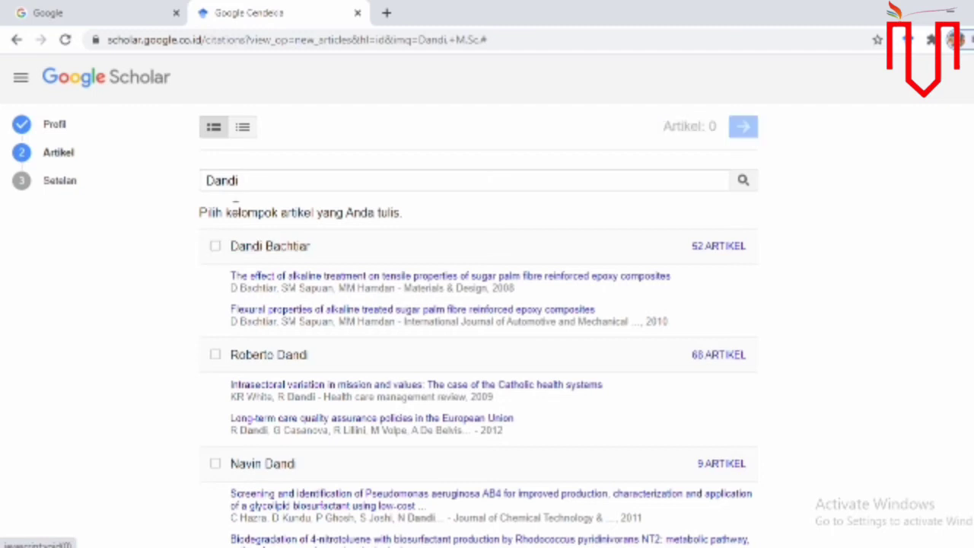
click(263, 179)
- Search the article groups for 'ekonomi', then refine the query to 'ekonomi mikro'
drag(264, 179, 138, 185)
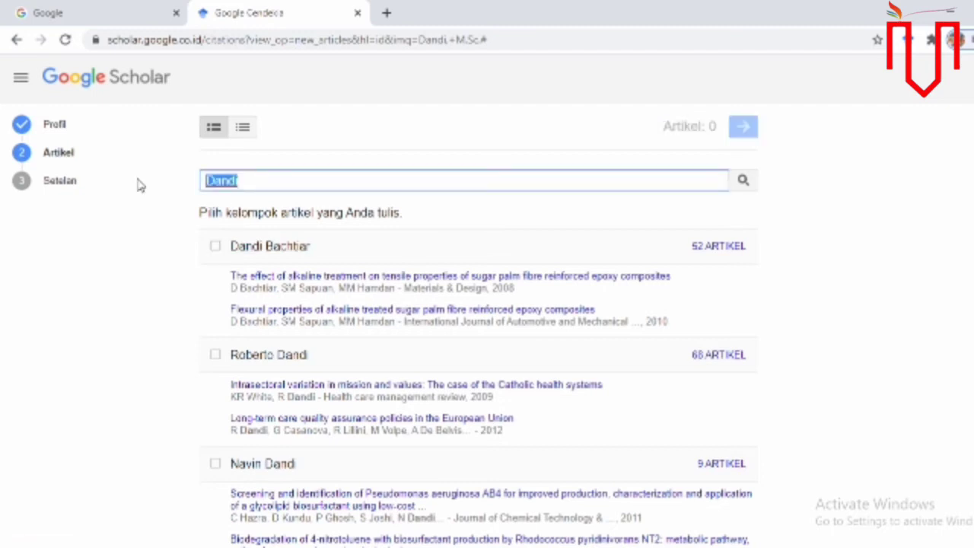
text(ekonomi)
key(Return)
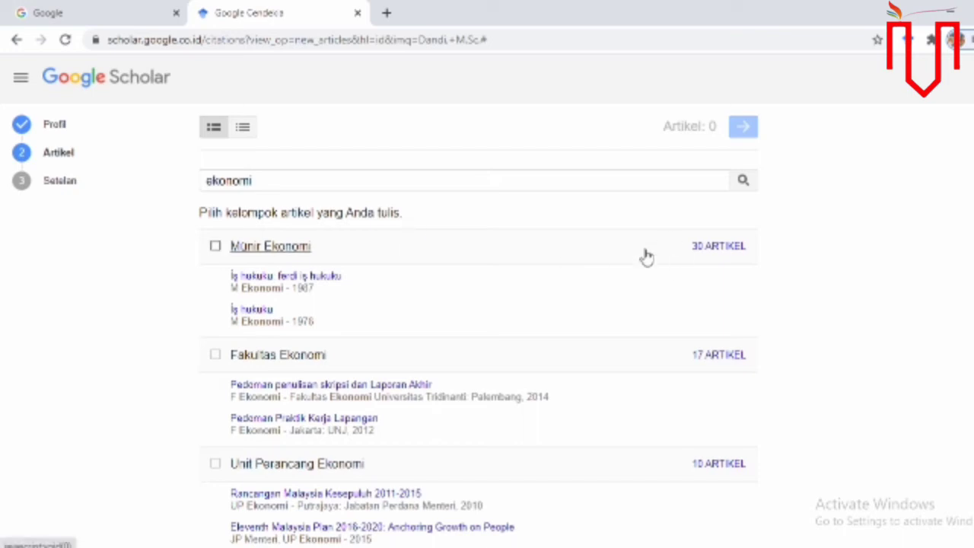
click(495, 181)
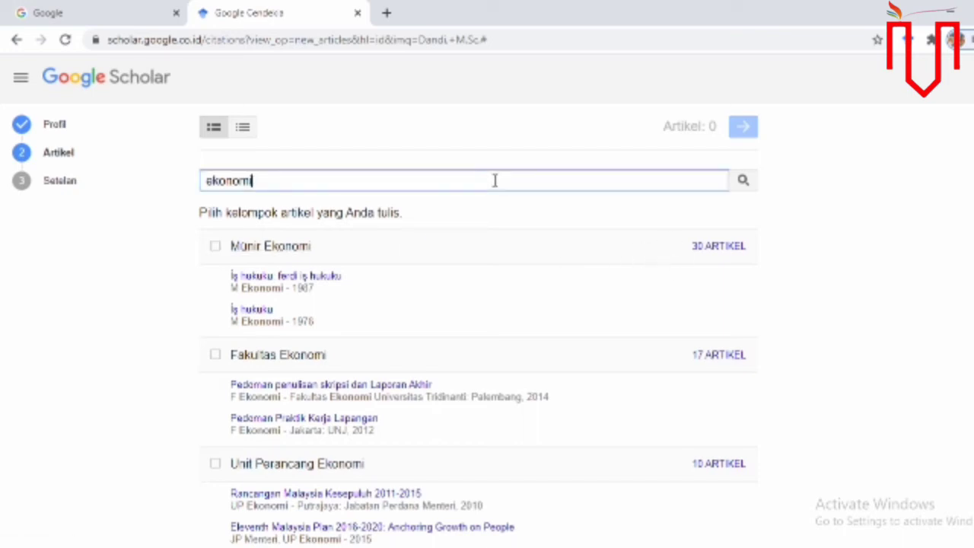
text(mikro)
key(Return)
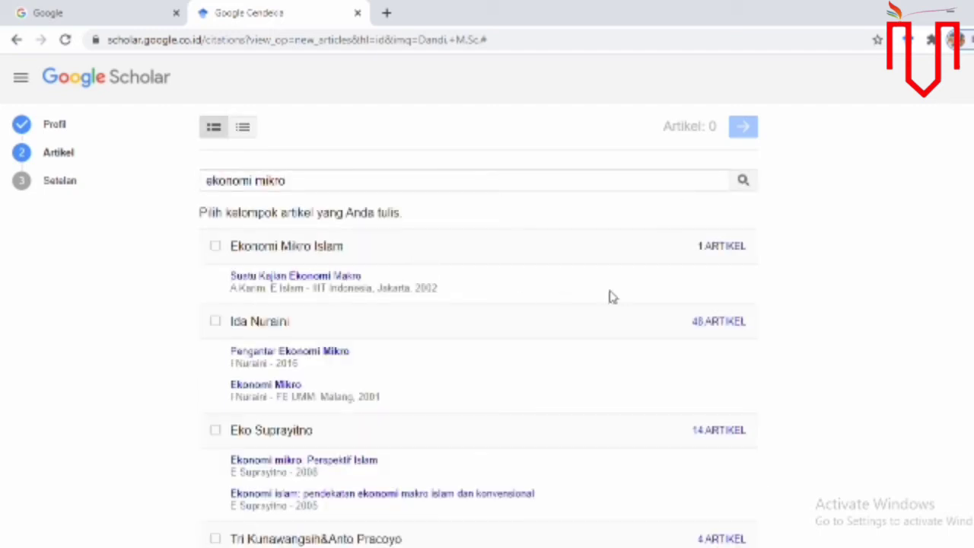
- Select the Ekonomi Mikro Islam group so 1 article is chosen
click(215, 247)
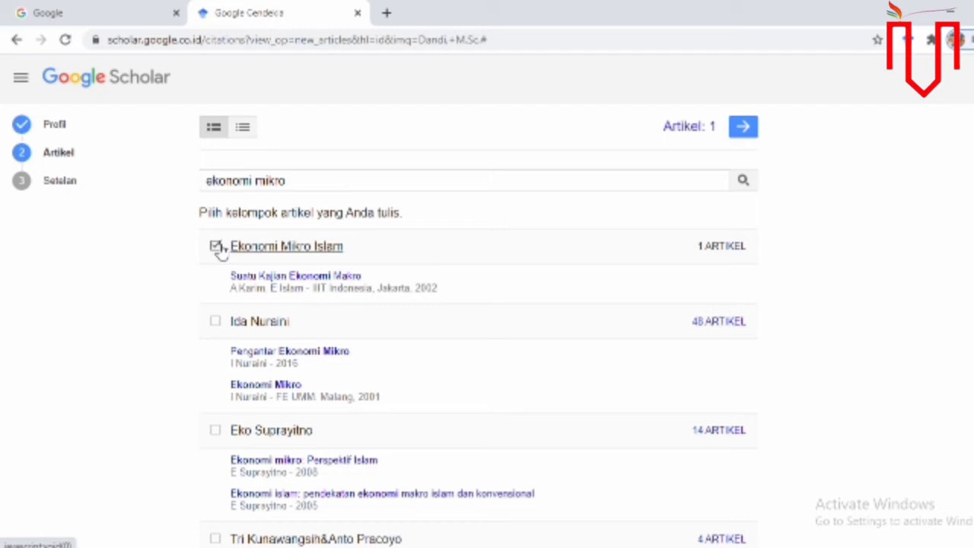
click(216, 248)
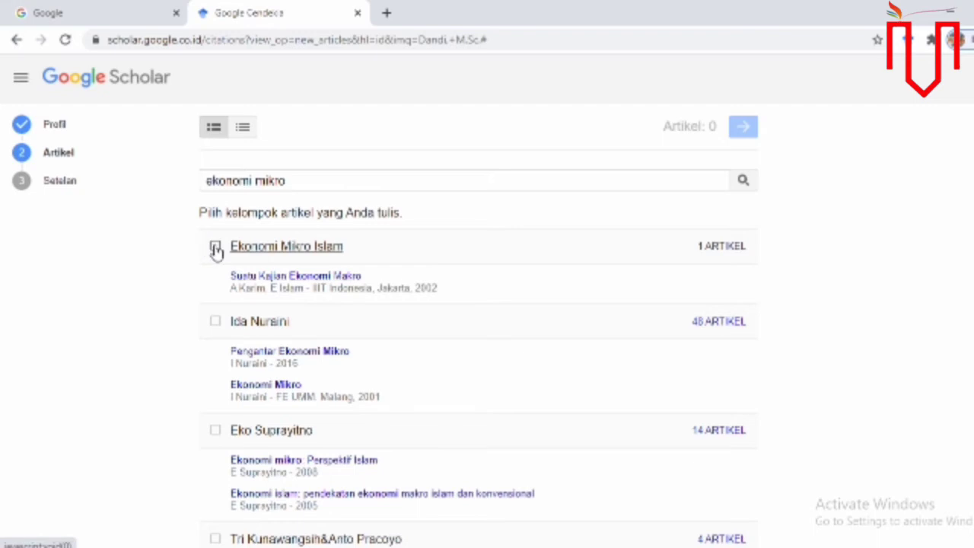
click(216, 248)
click(216, 249)
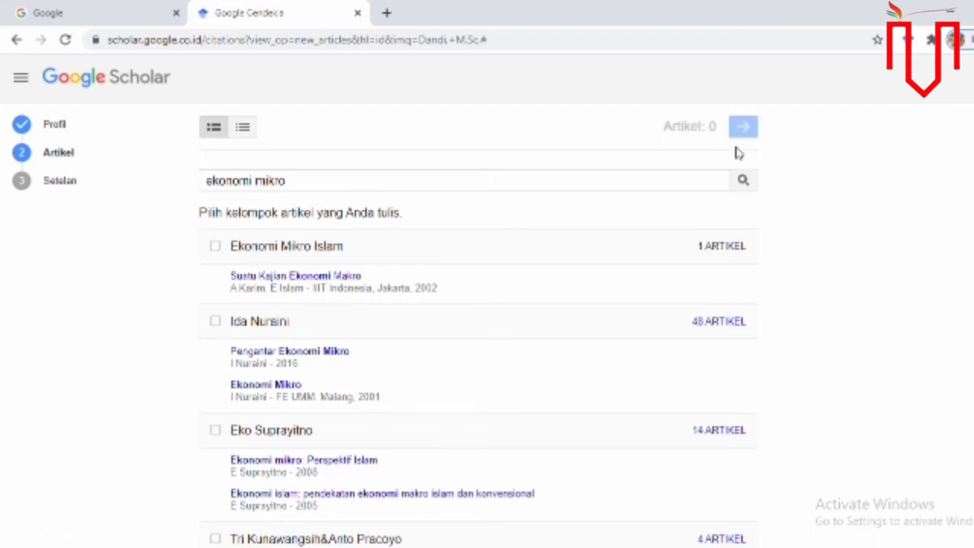
click(215, 248)
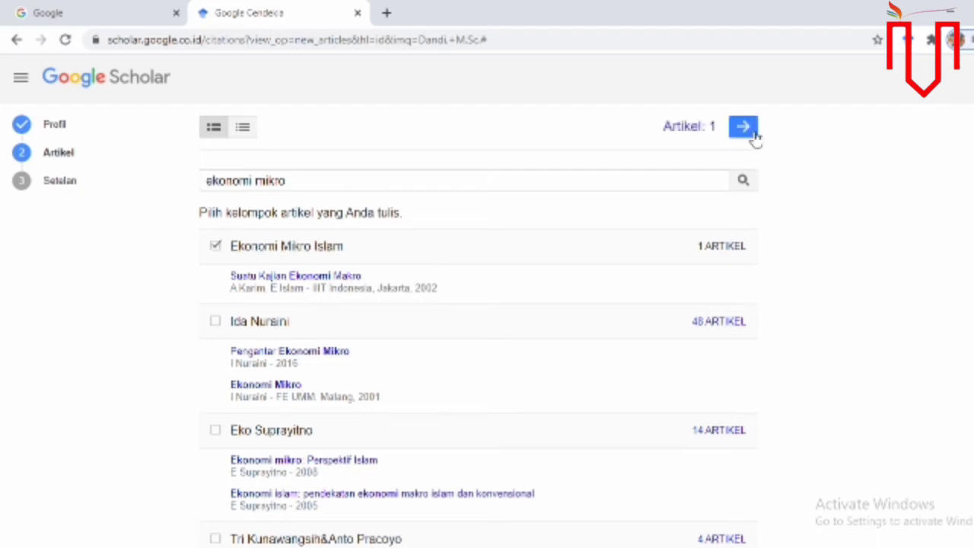
- Keep automatic article updates, make the profile public, and click Selesai to finish setup
click(744, 129)
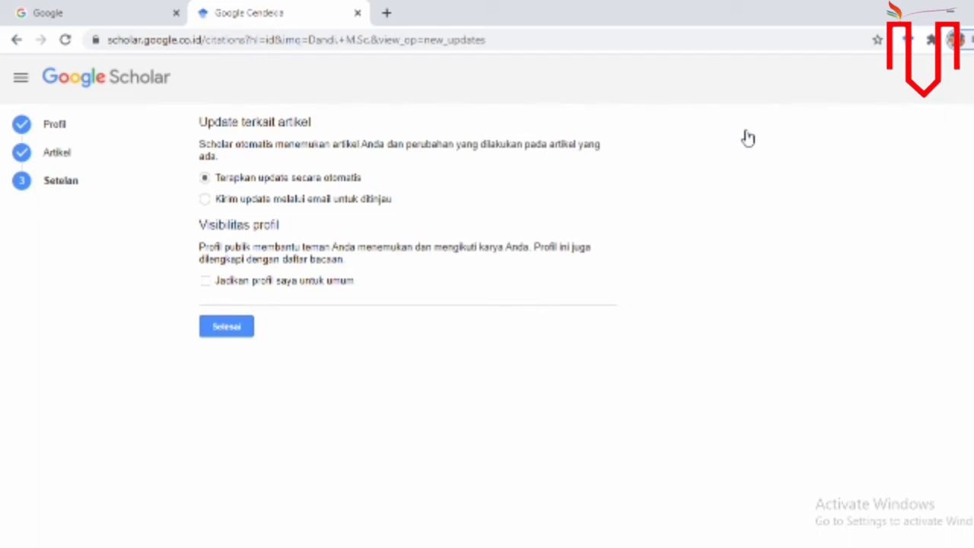
click(226, 204)
click(206, 180)
click(206, 283)
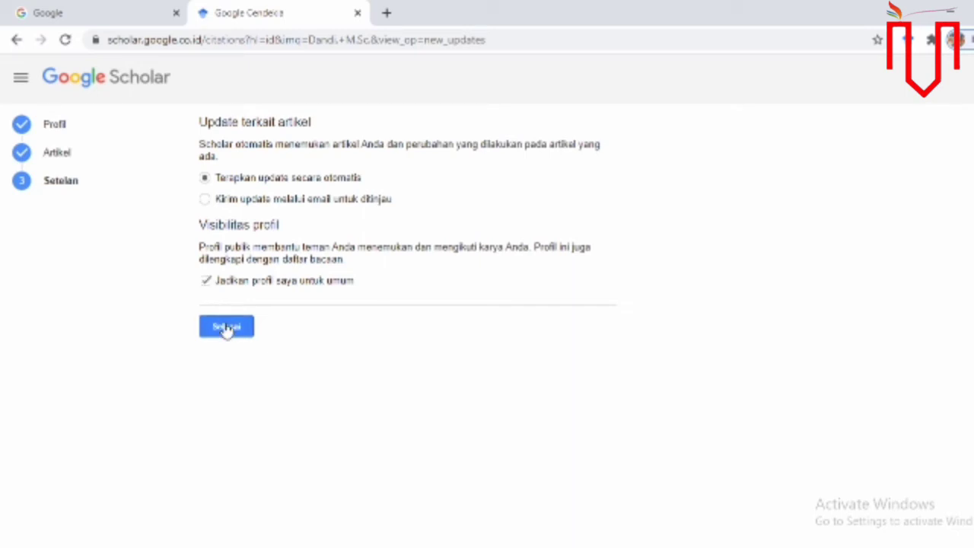
click(206, 283)
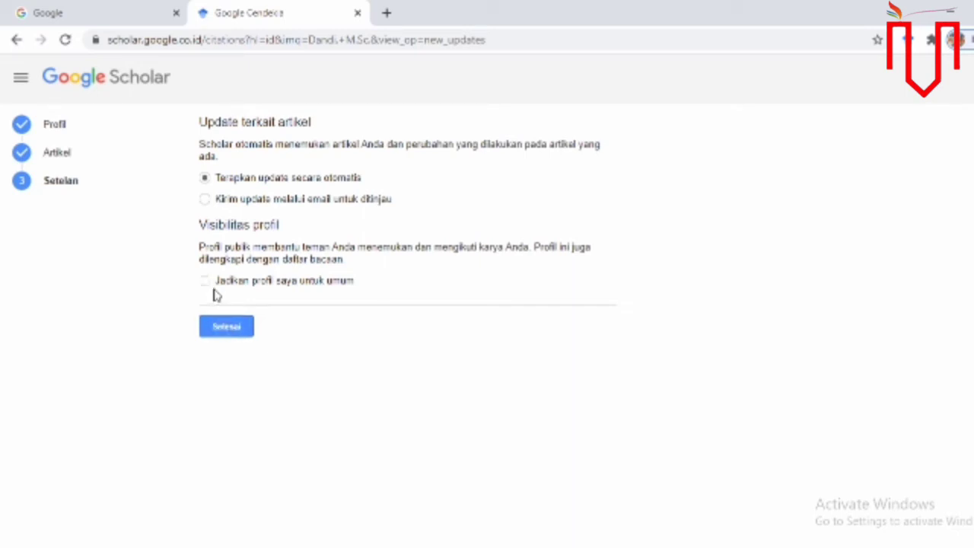
click(206, 284)
click(225, 327)
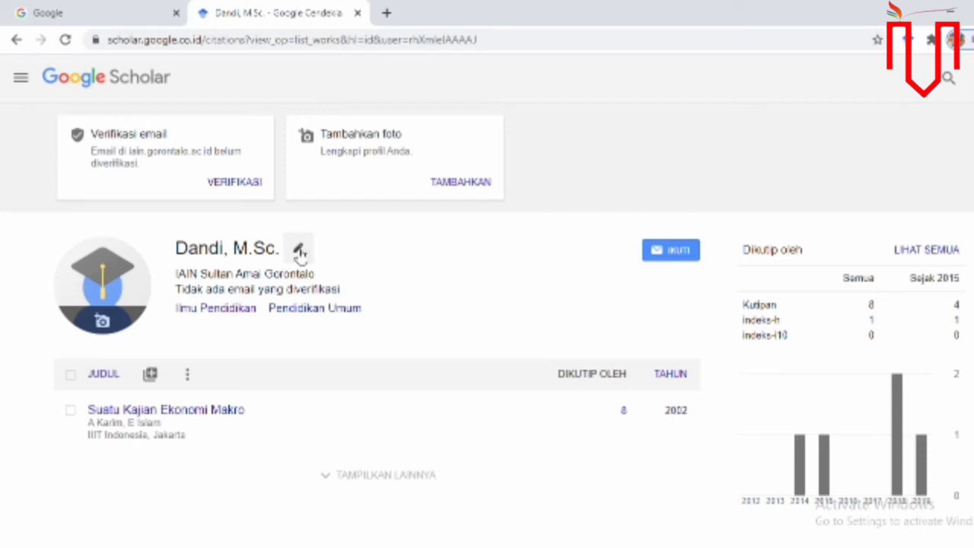
click(299, 251)
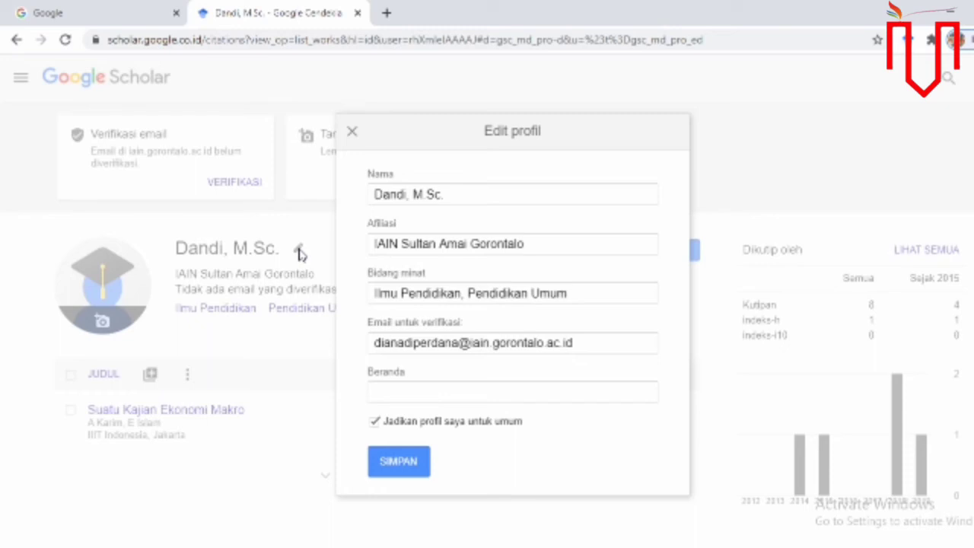
click(354, 133)
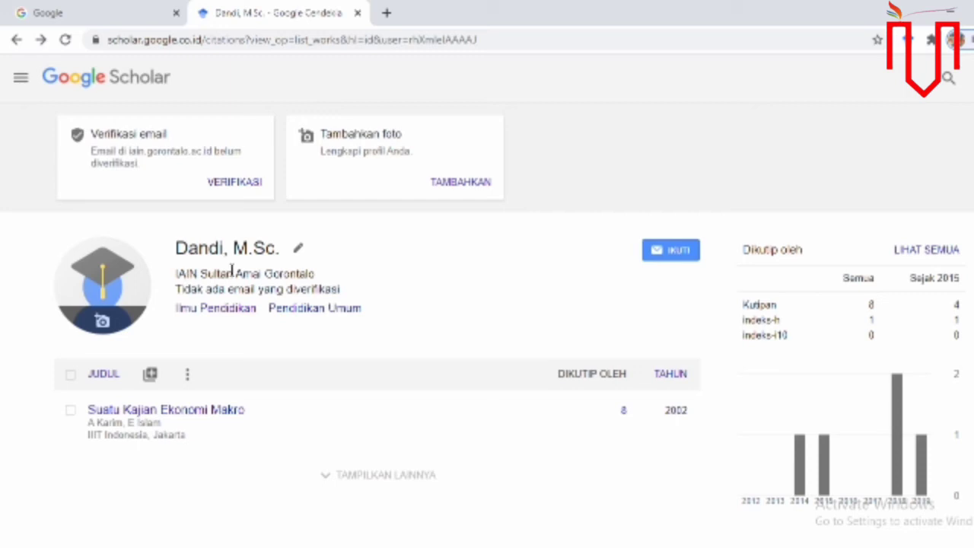
click(299, 248)
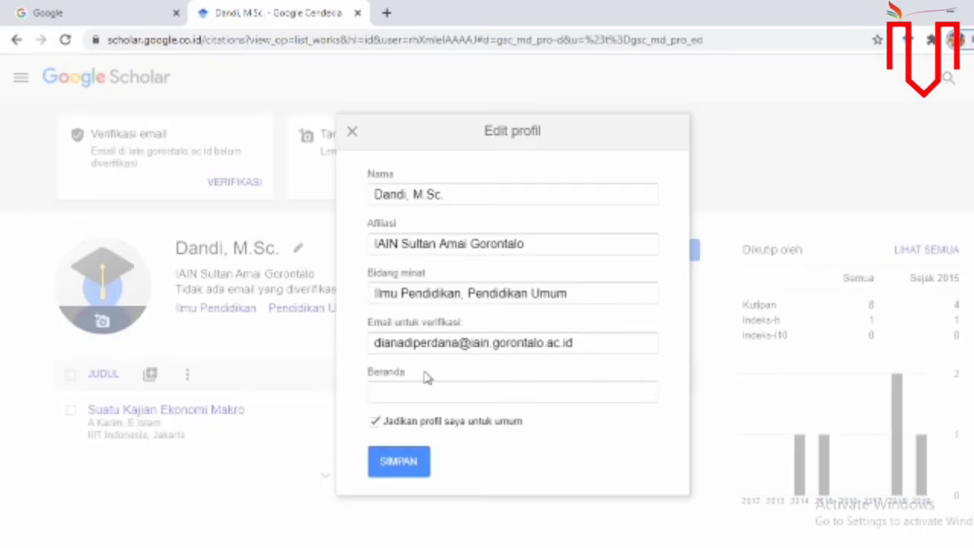
click(312, 353)
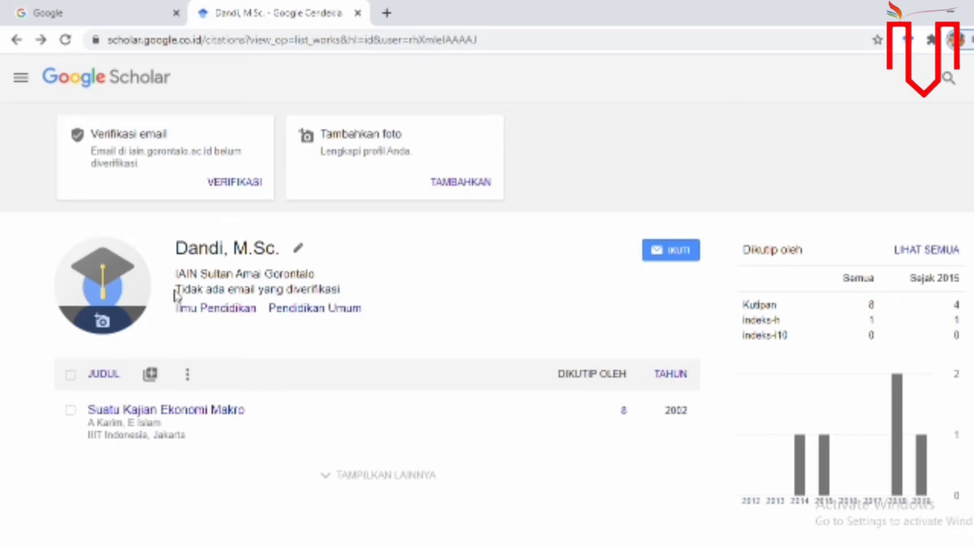
drag(175, 296, 338, 286)
click(347, 295)
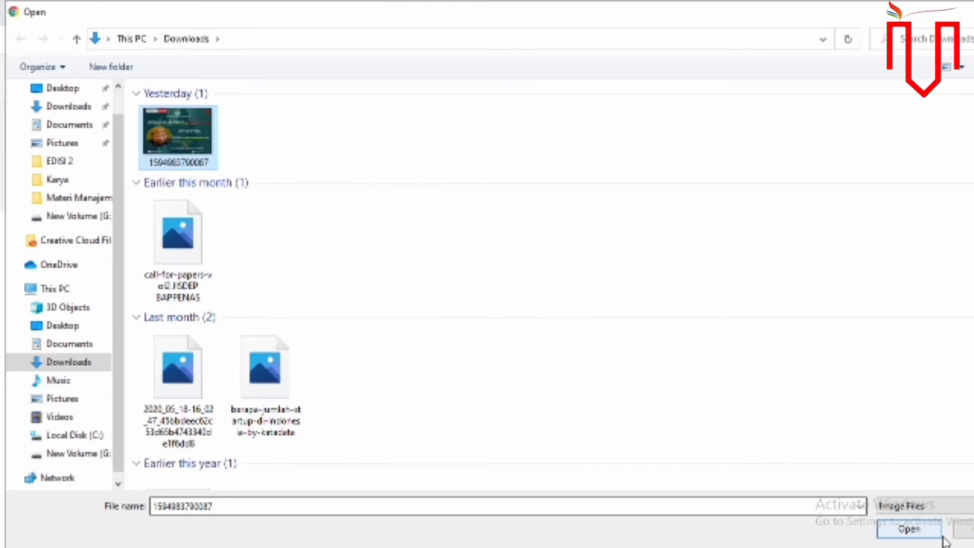
click(940, 534)
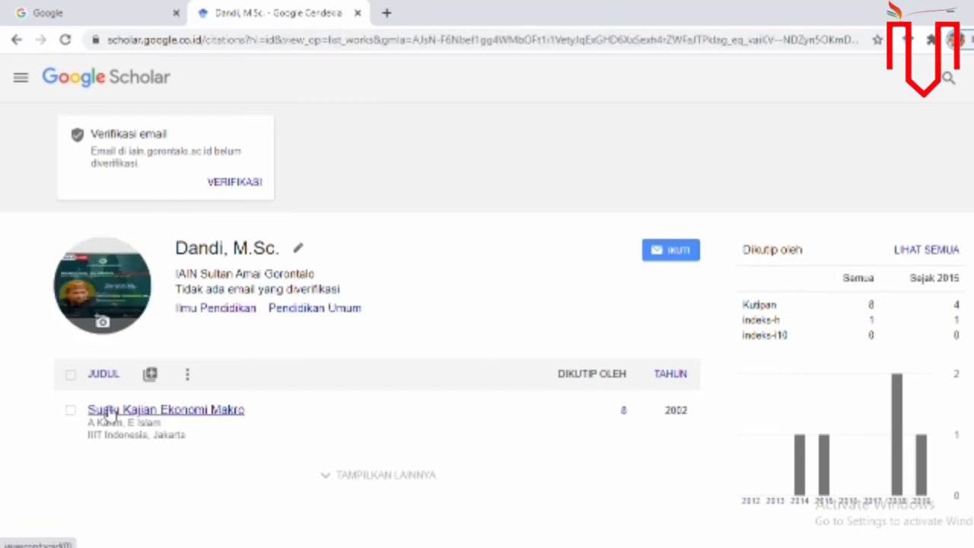
- Open the add-articles dialog listing the author groups found for the profile name
click(150, 375)
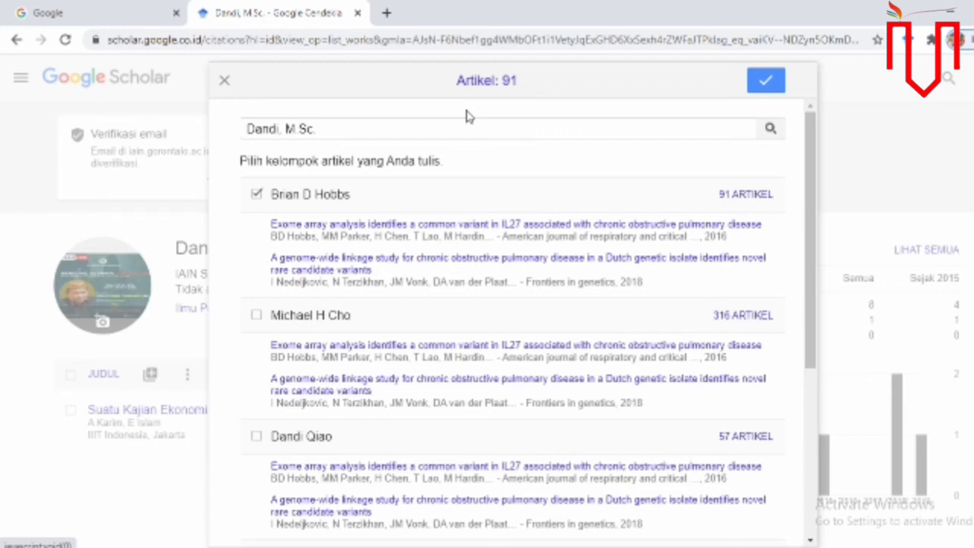
- Open the chosen author group's article list to import it
click(256, 195)
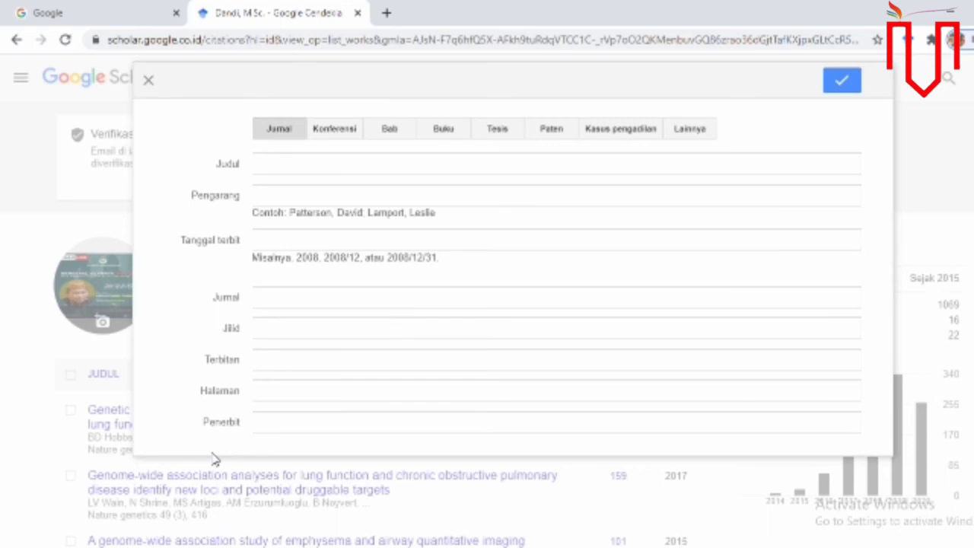
click(671, 197)
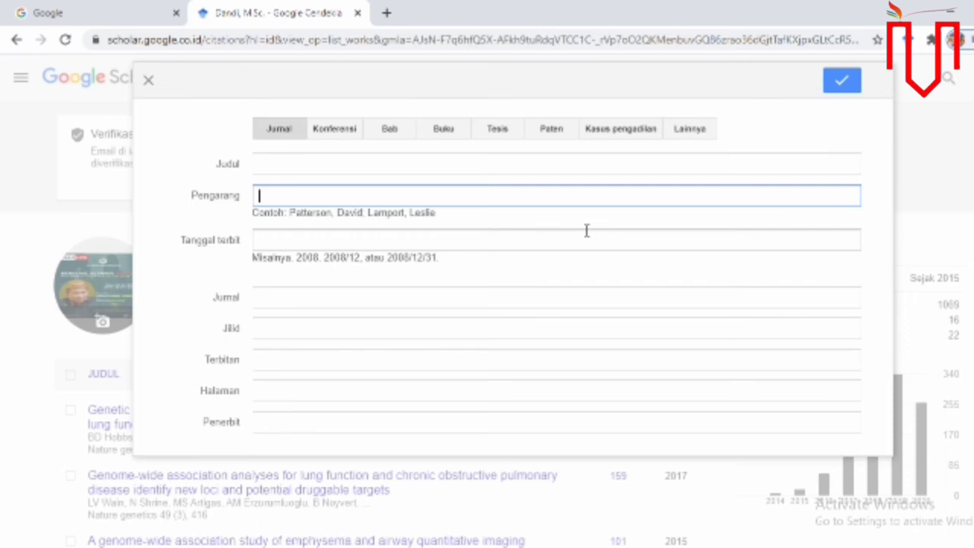
click(473, 295)
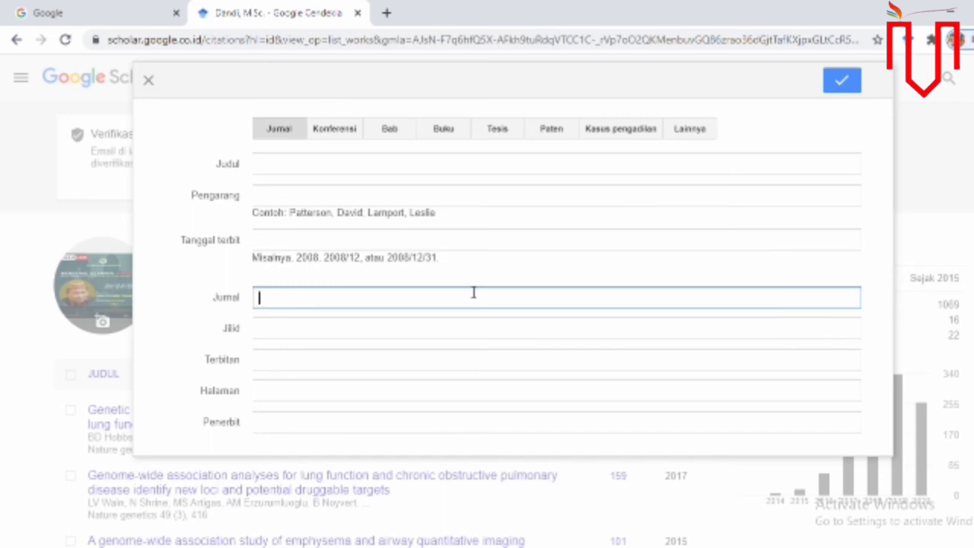
click(285, 358)
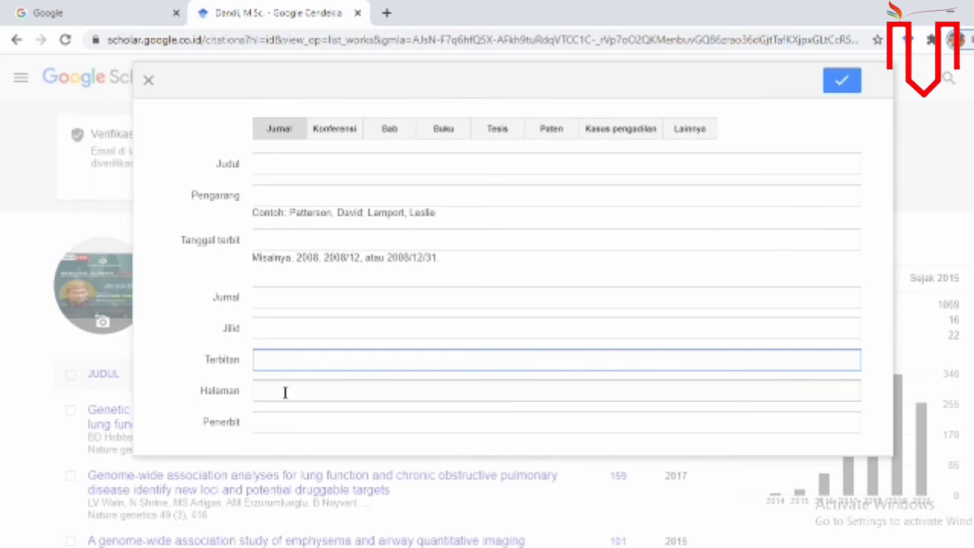
click(285, 391)
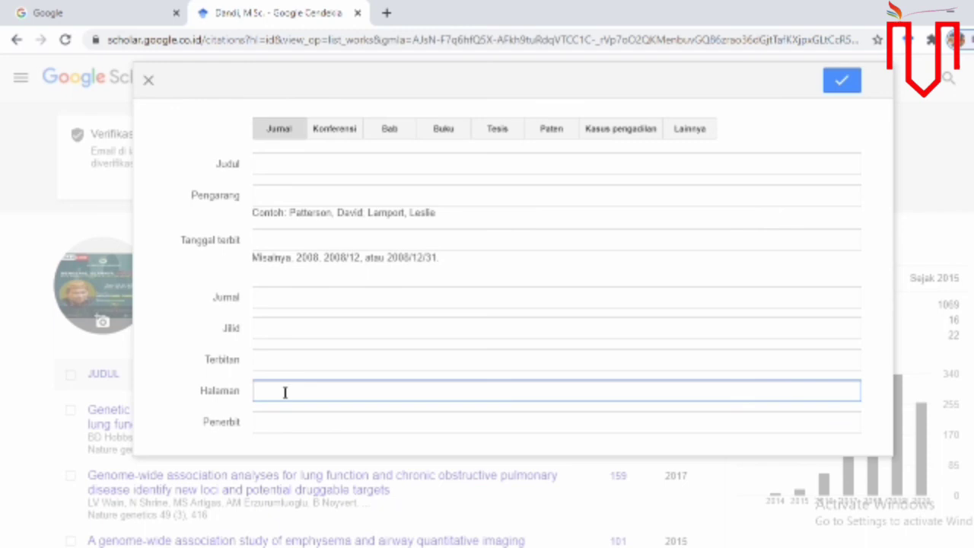
click(293, 423)
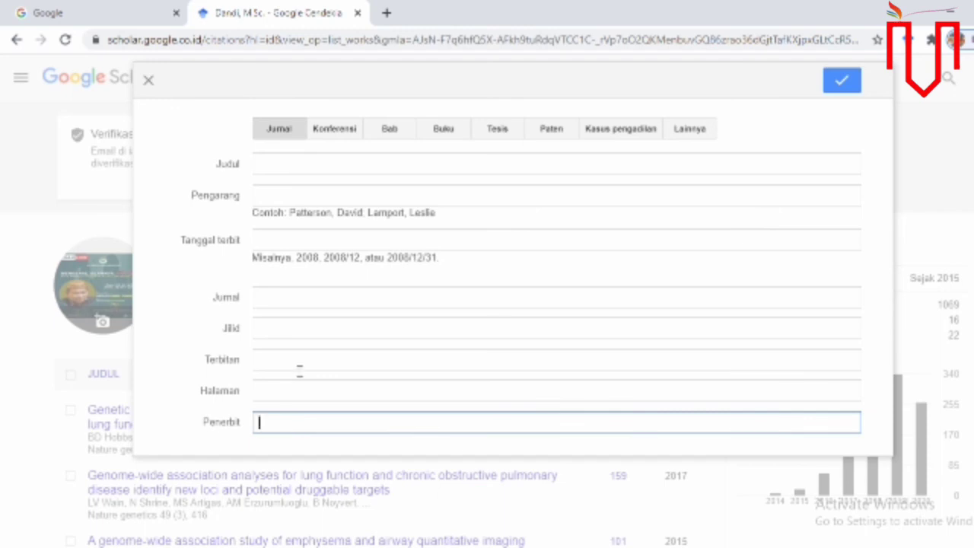
click(346, 134)
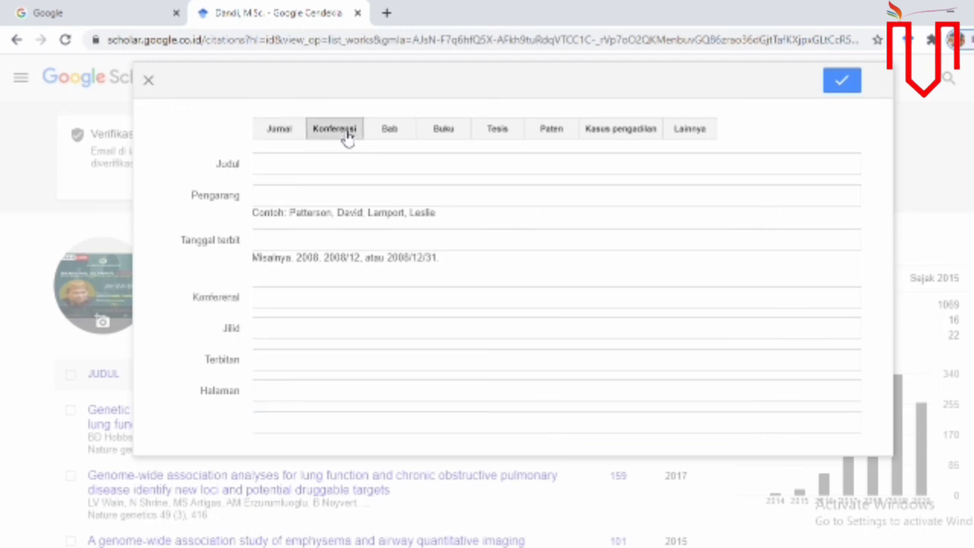
click(389, 131)
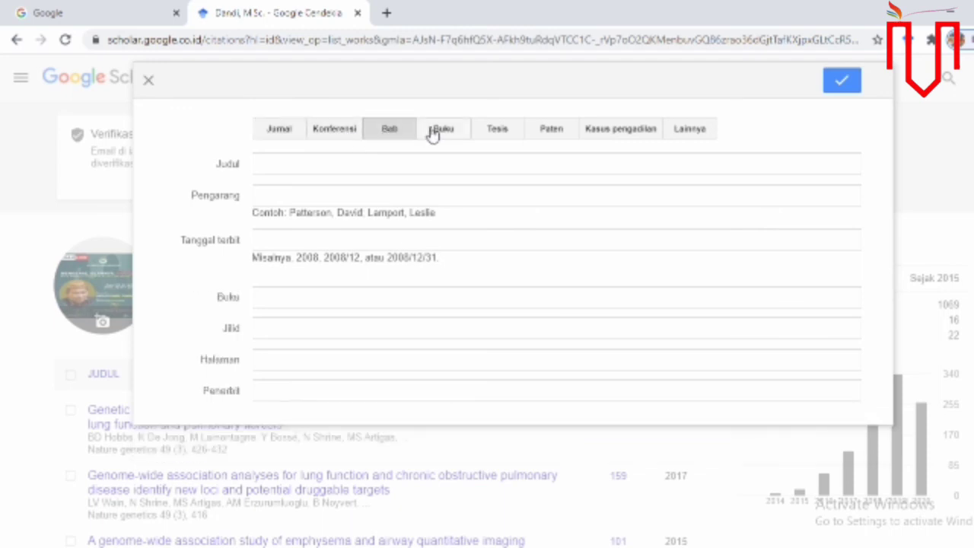
click(434, 133)
click(495, 132)
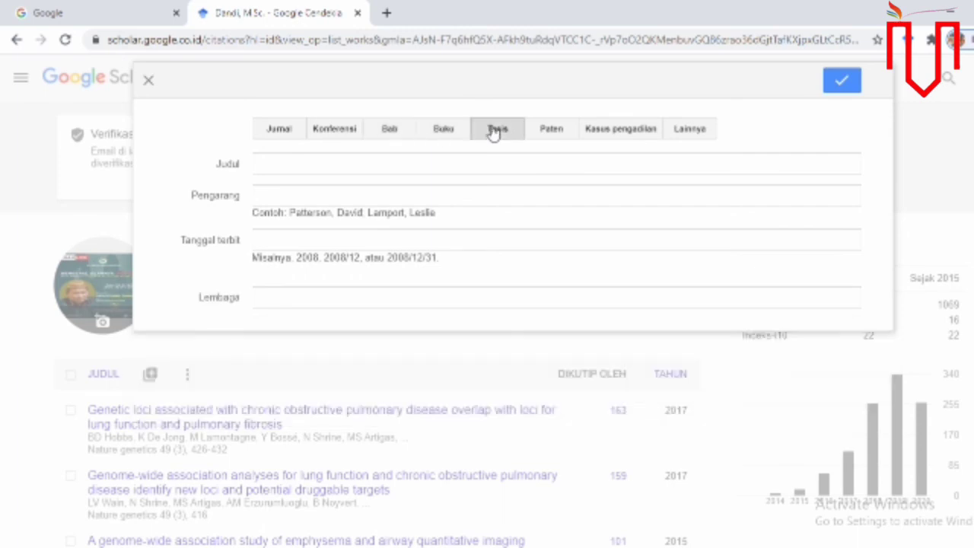
click(555, 134)
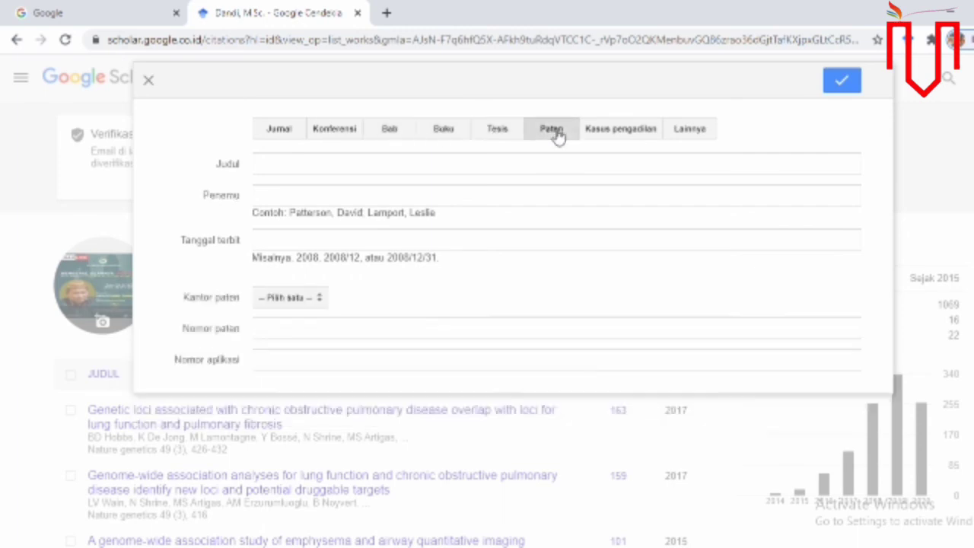
click(647, 133)
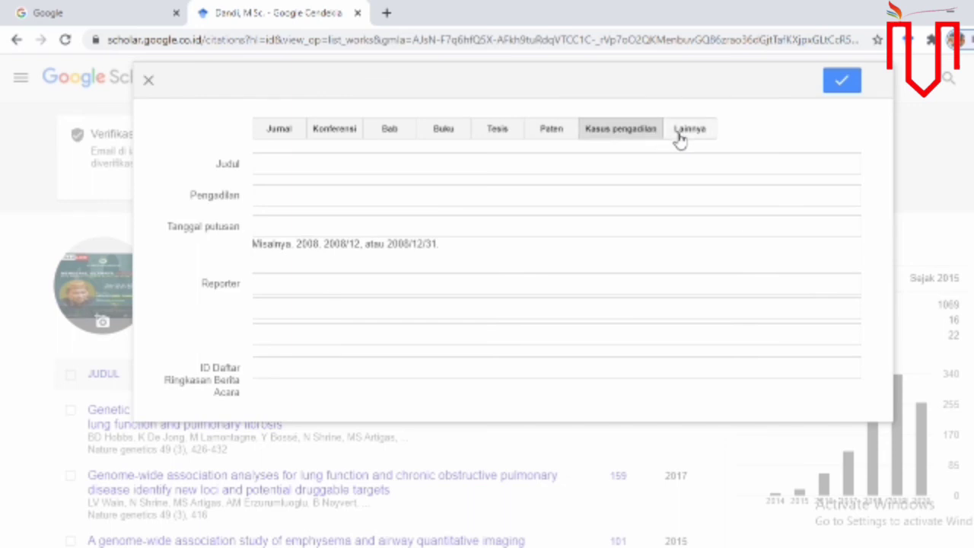
click(680, 140)
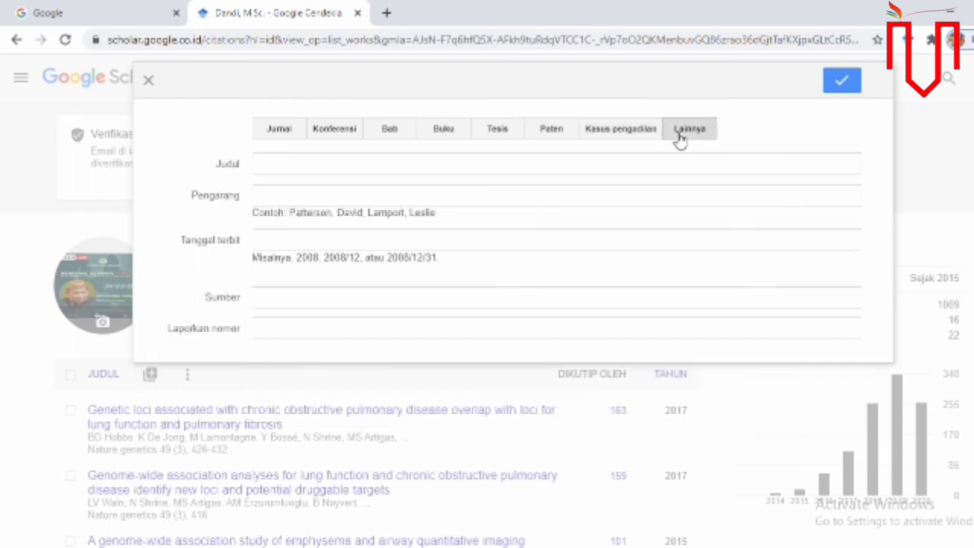
click(264, 126)
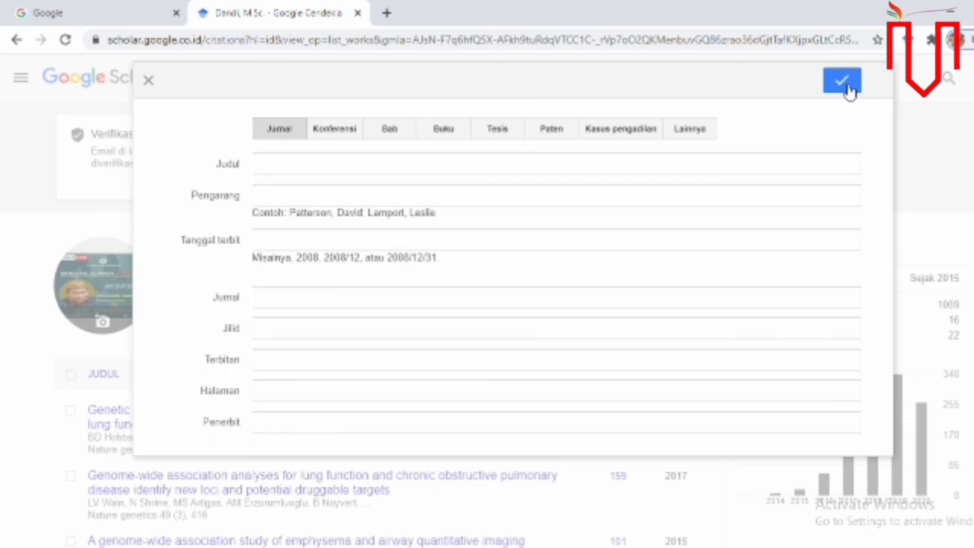
- Dismiss the blank add-article form and review the imported articles list before returning to the top
click(149, 81)
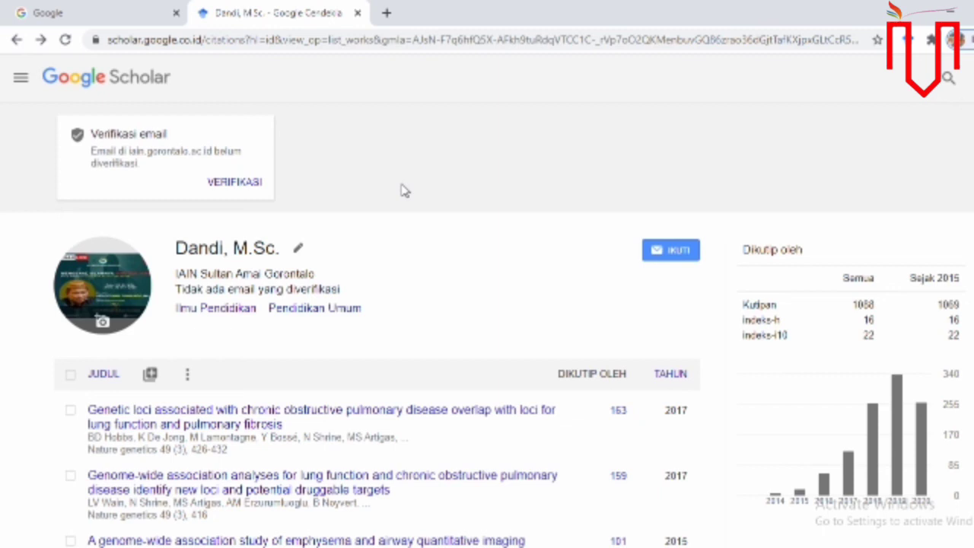
scroll(487, 304, down, 1)
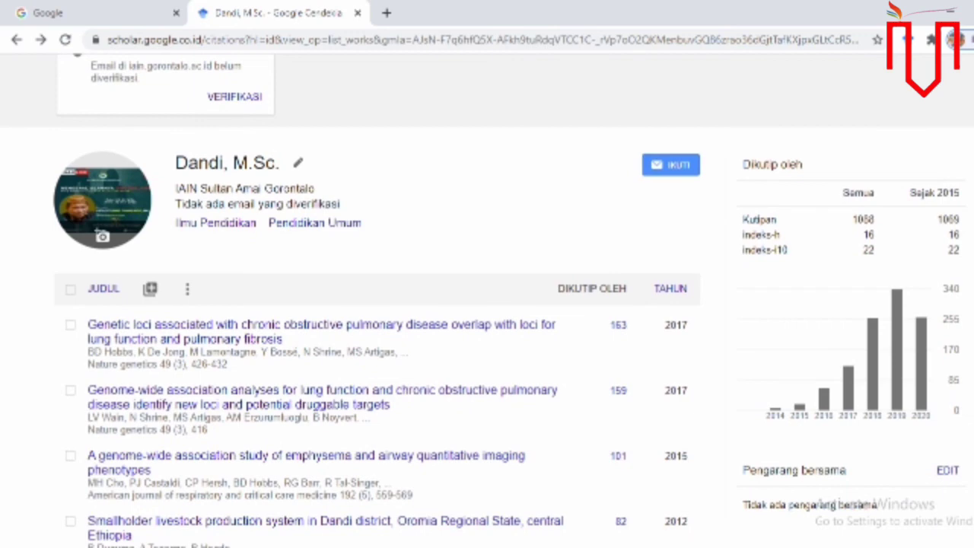
scroll(487, 305, down, 3)
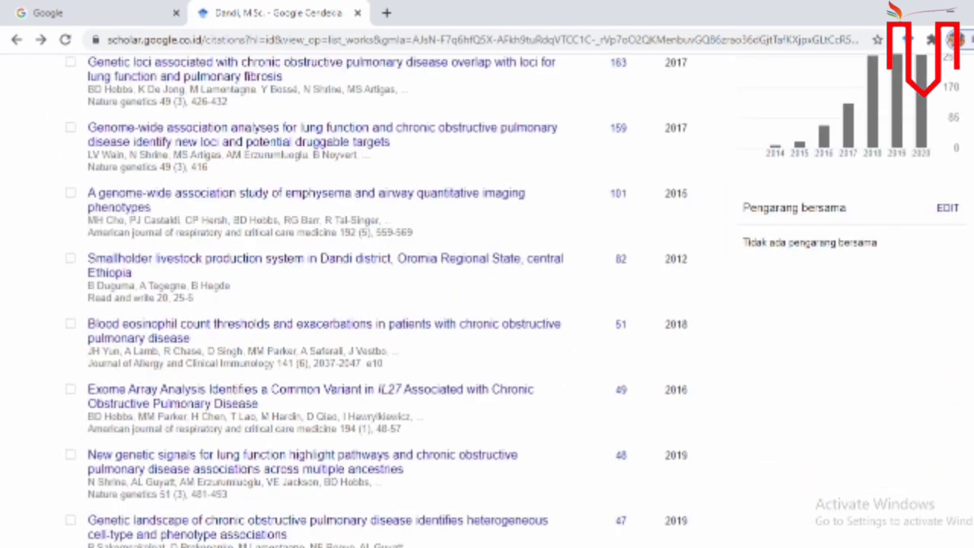
scroll(487, 305, down, 5)
scroll(487, 305, up, 7)
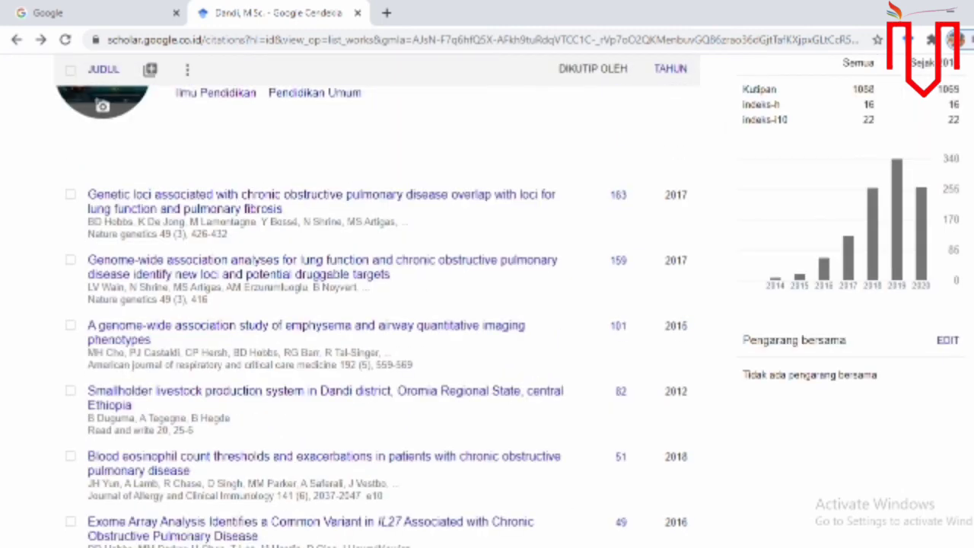
scroll(487, 305, up, 3)
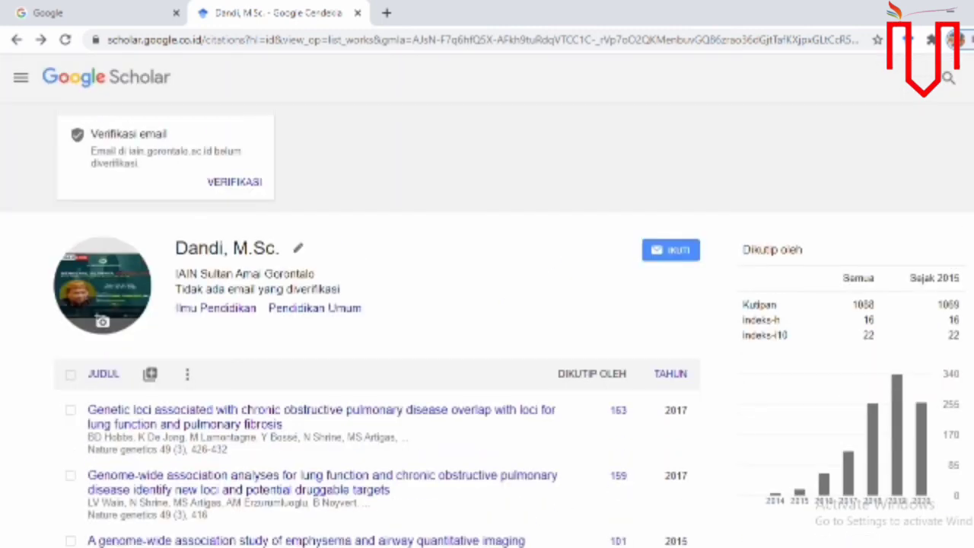